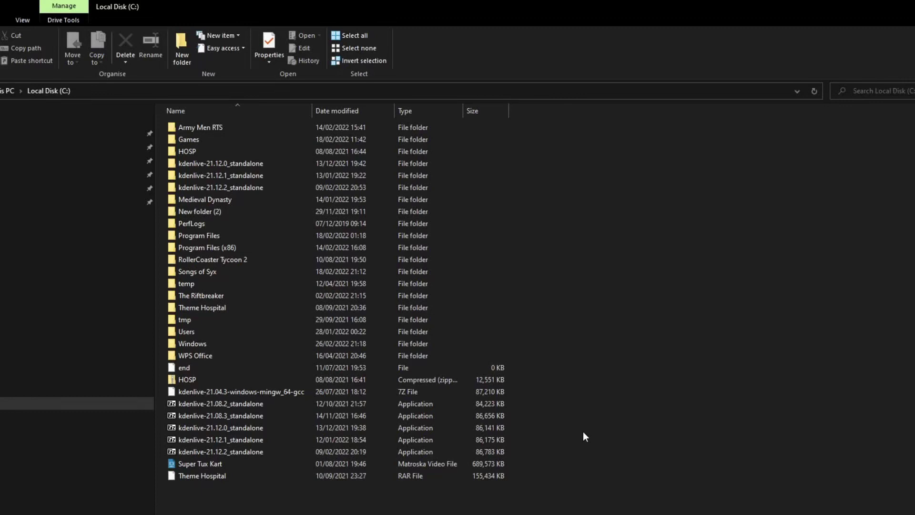
Run GeForce Experience as administrator and open the details of Genshin Impact.
{"action": "key", "text": "super"}
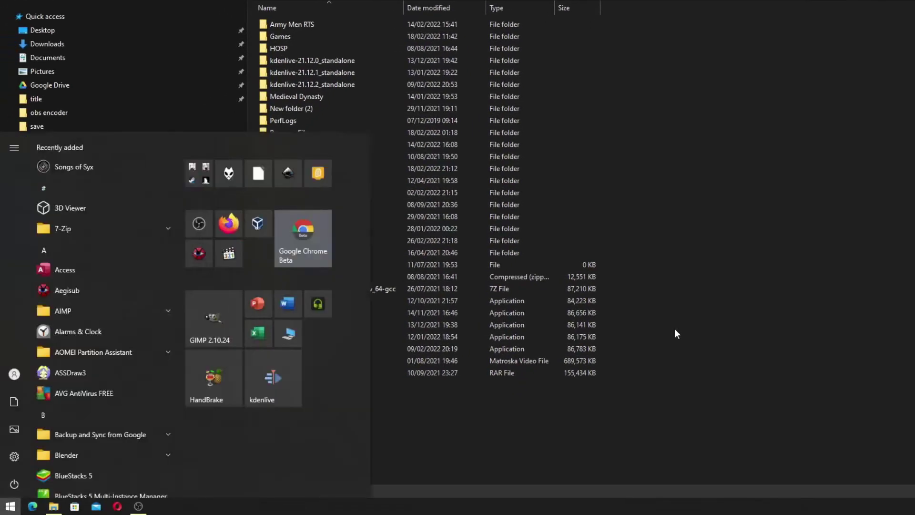
{"action": "type", "text": "gefo"}
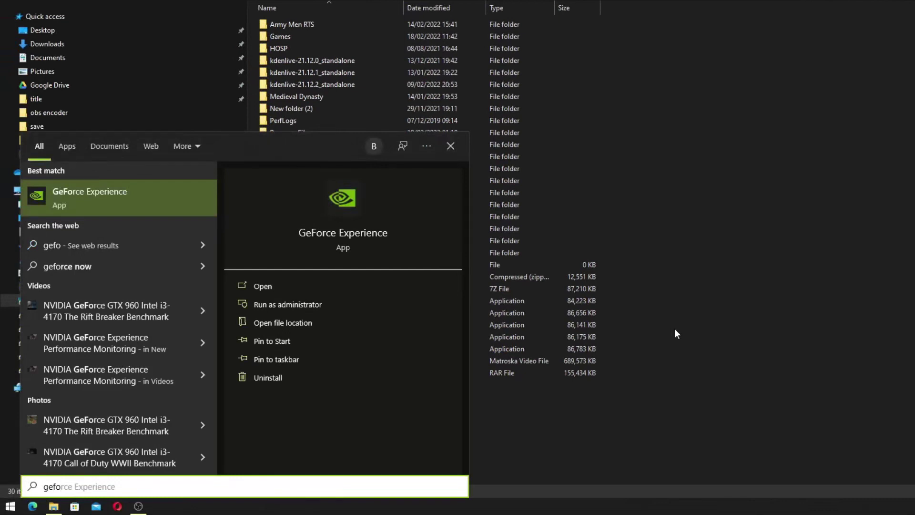
{"action": "left_click", "coordinate": [403, 305]}
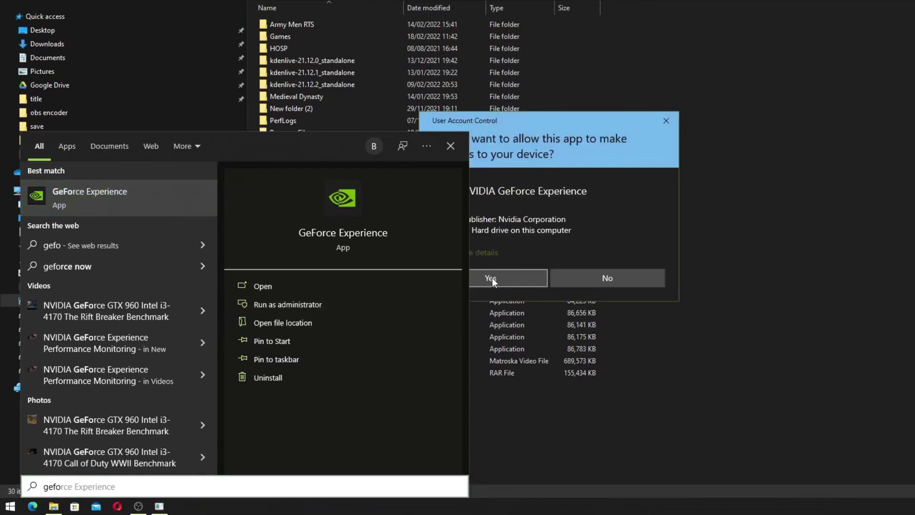
{"action": "left_click", "coordinate": [492, 278]}
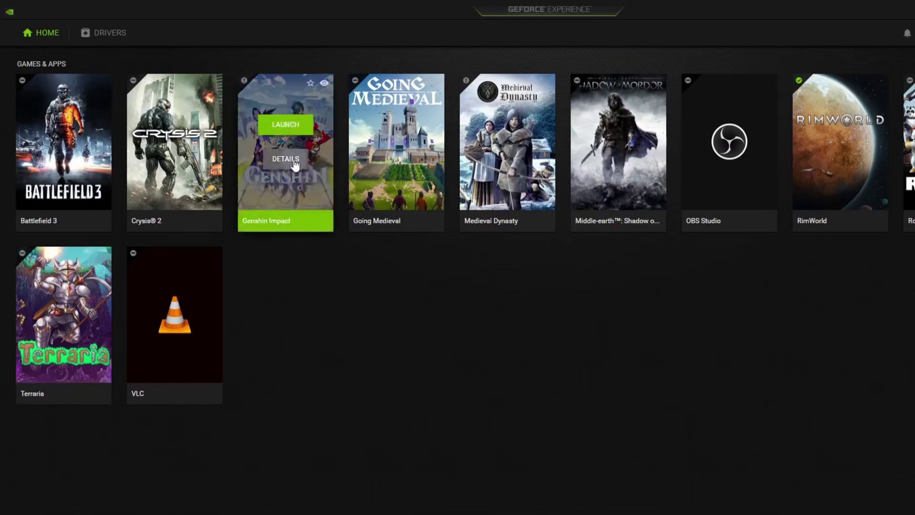
{"action": "left_click", "coordinate": [293, 159]}
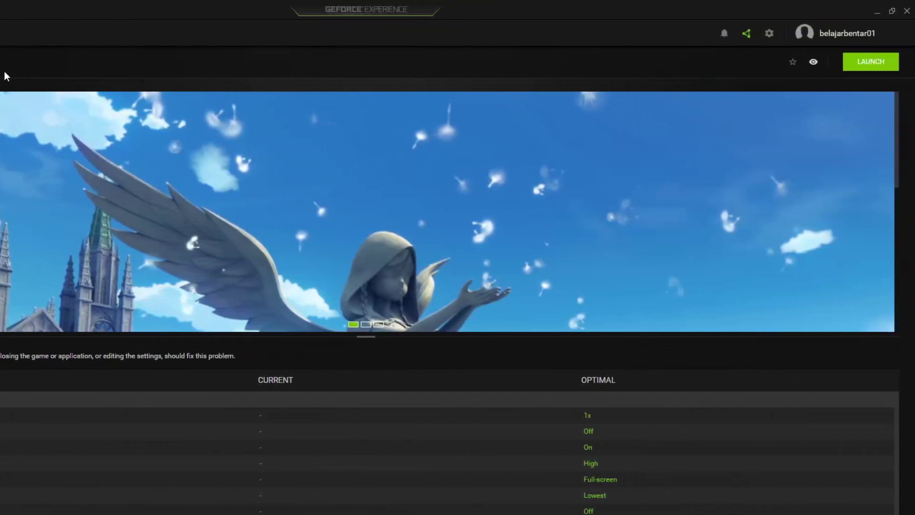
Remove all three scan locations (C:\Games, C:\Program Files and C:\Program Files (x86)) from the Games & Apps settings.
{"action": "left_click", "coordinate": [769, 33]}
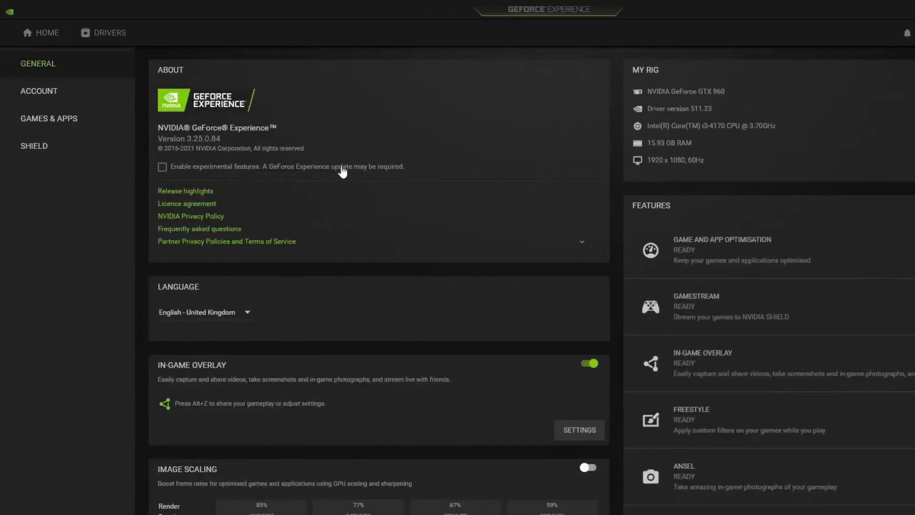
{"action": "left_click", "coordinate": [76, 123]}
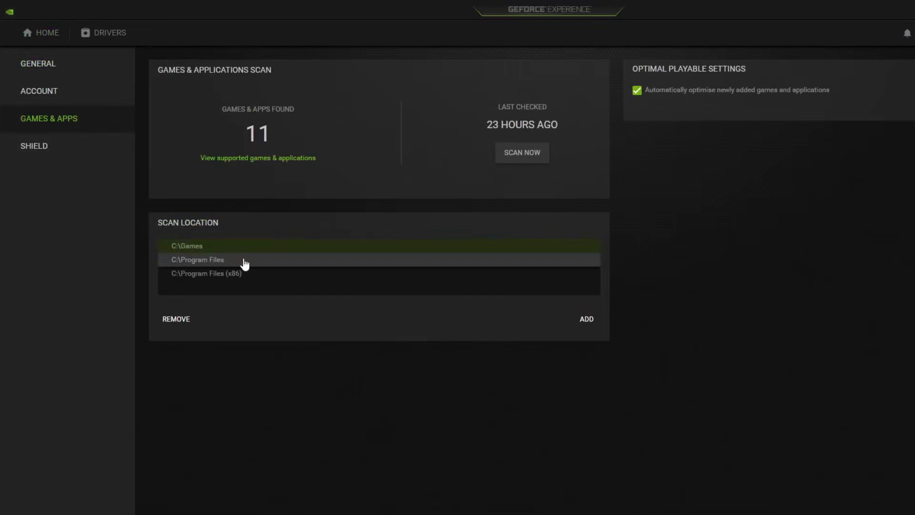
{"action": "left_click", "coordinate": [182, 319]}
{"action": "left_click", "coordinate": [182, 319]}
{"action": "left_click", "coordinate": [182, 319]}
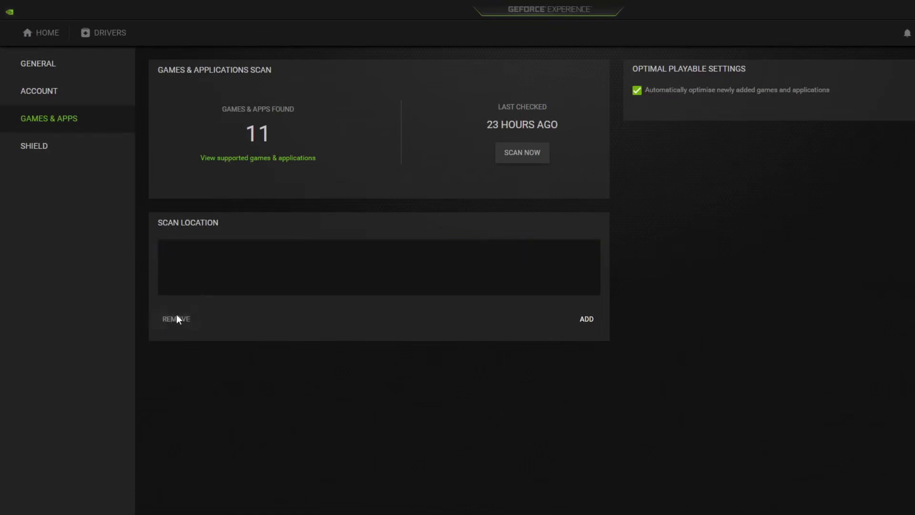
Return to the games overview and open Genshin Impact's details to check its install path.
{"action": "left_click", "coordinate": [46, 34]}
{"action": "mouse_move", "coordinate": [190, 215]}
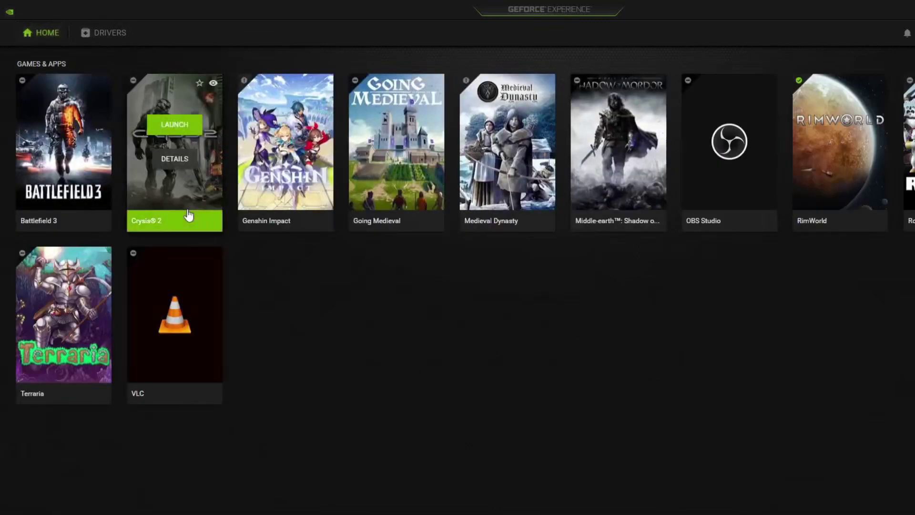
{"action": "left_click", "coordinate": [285, 159]}
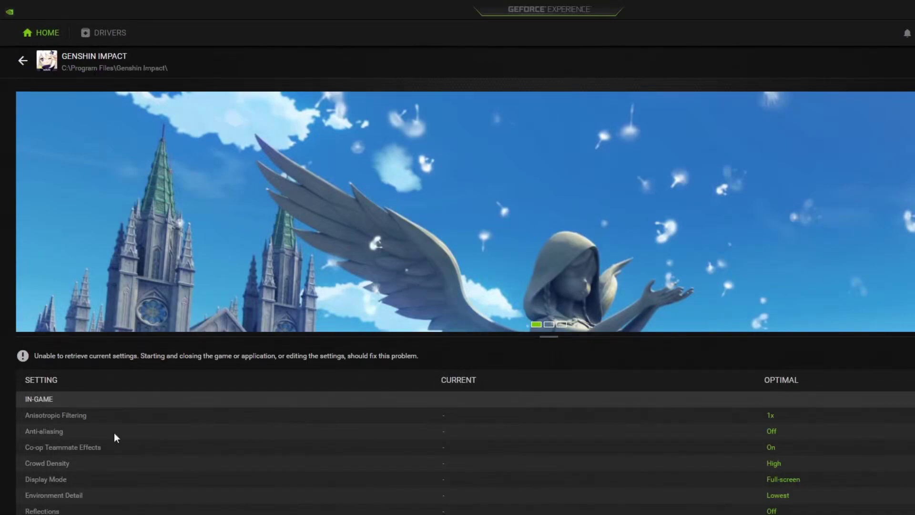
Switch to File Explorer and open a second window beside the C: drive window, showing C:\Program Files.
{"action": "key", "text": "alt+Tab"}
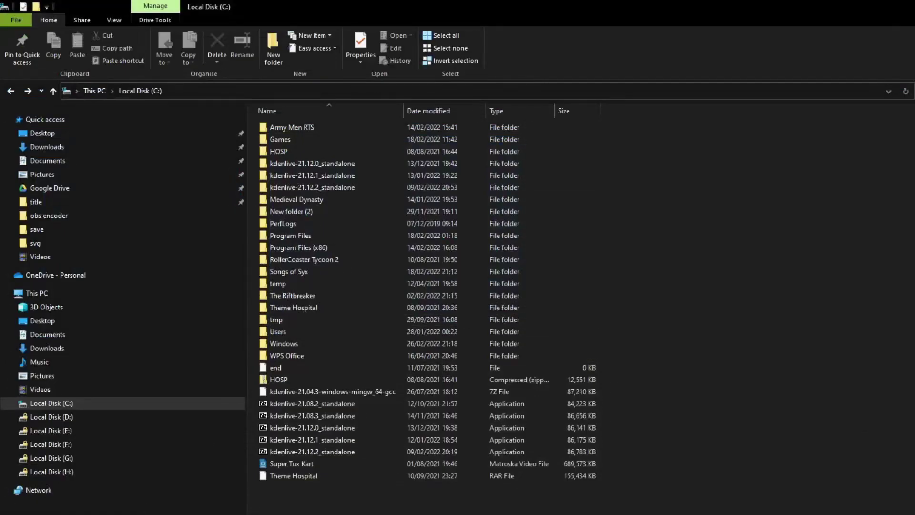
{"action": "key", "text": "super+e"}
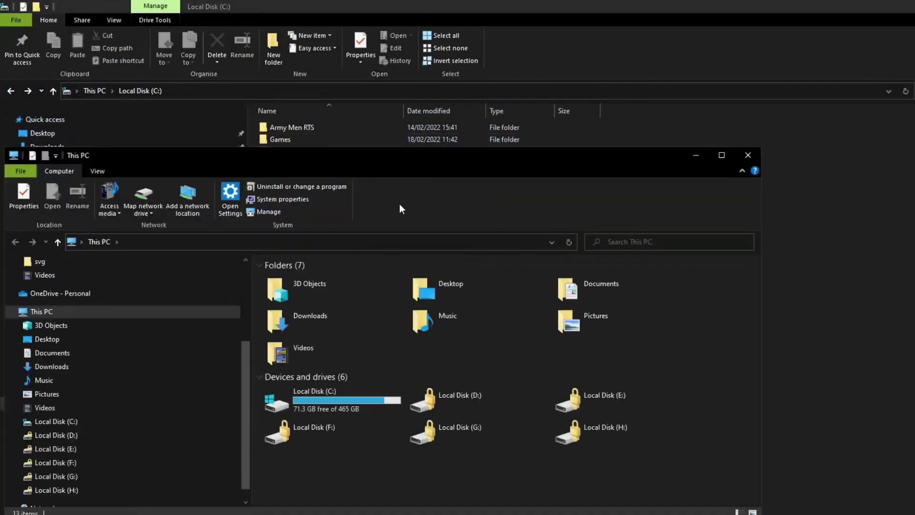
{"action": "key", "text": "super+Right"}
{"action": "left_click", "coordinate": [271, 231]}
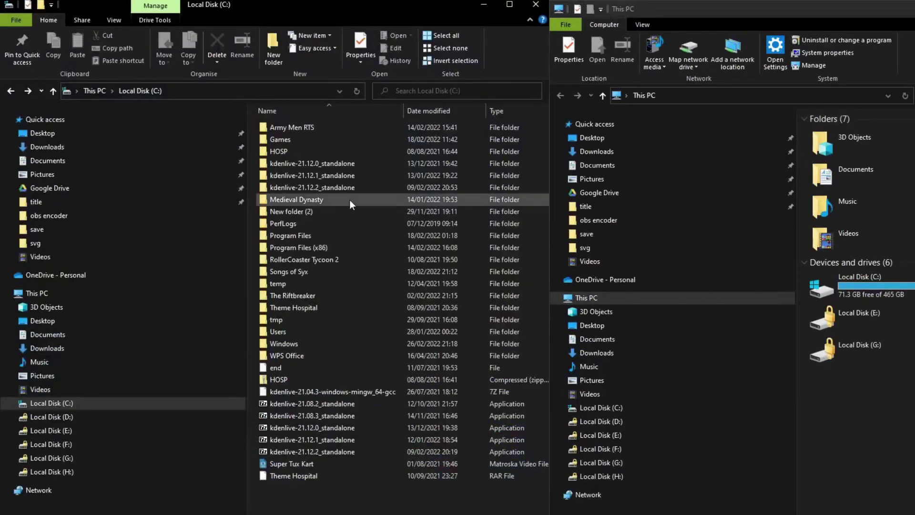
{"action": "double_click", "coordinate": [872, 282]}
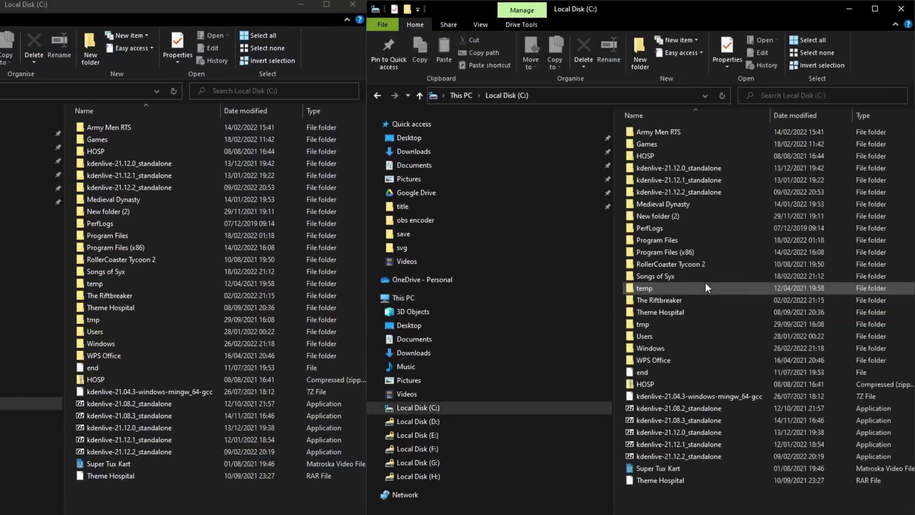
{"action": "double_click", "coordinate": [672, 242]}
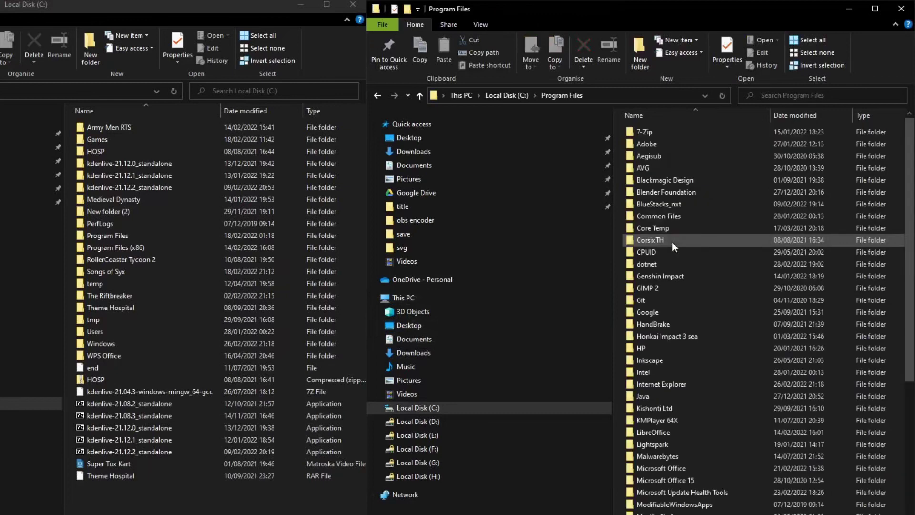
Move the Genshin Impact folder from Program Files to the root of the C: drive, granting administrator permission.
{"action": "left_click", "coordinate": [668, 277]}
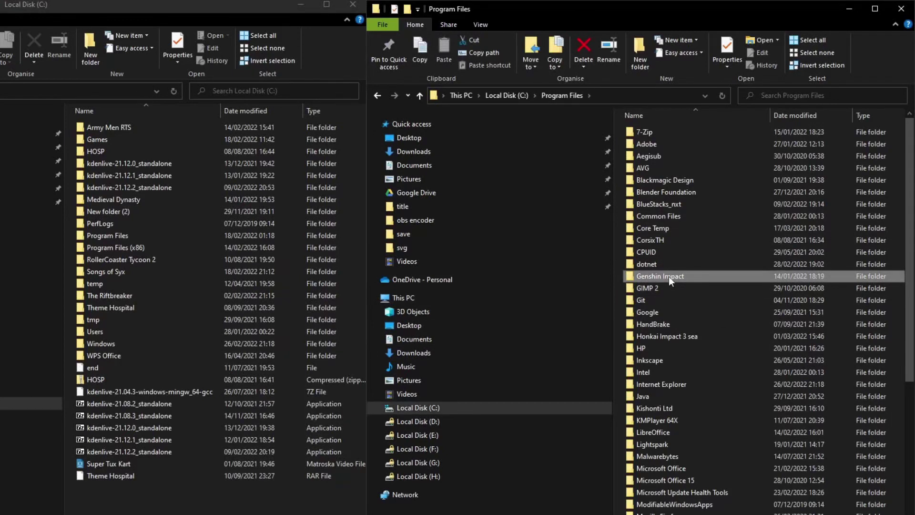
{"action": "left_click_drag", "start_coordinate": [668, 277], "coordinate": [286, 496]}
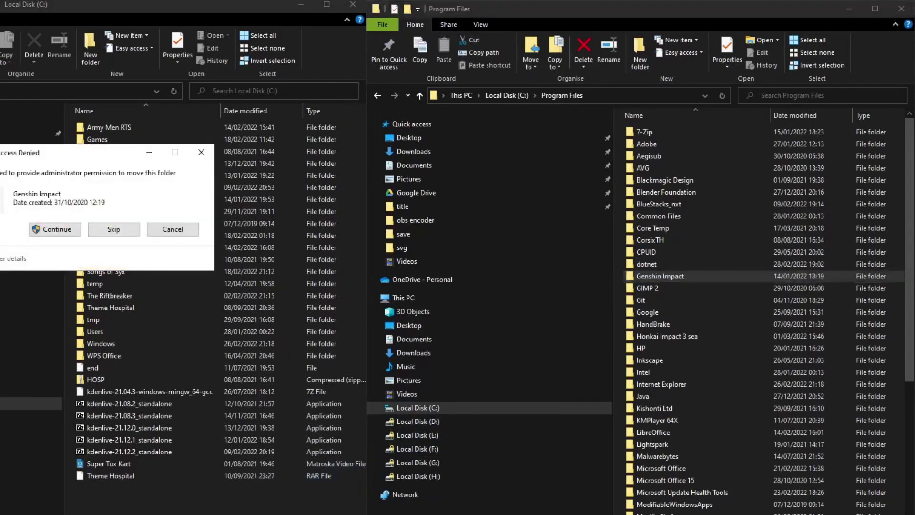
{"action": "left_click", "coordinate": [55, 229]}
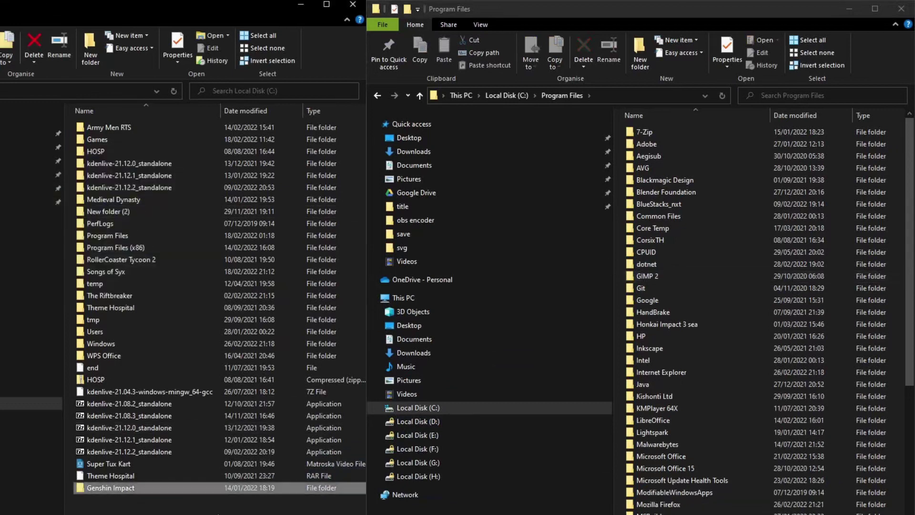
Switch back to GeForce Experience and check the install path in Genshin Impact's details.
{"action": "left_click", "coordinate": [178, 495]}
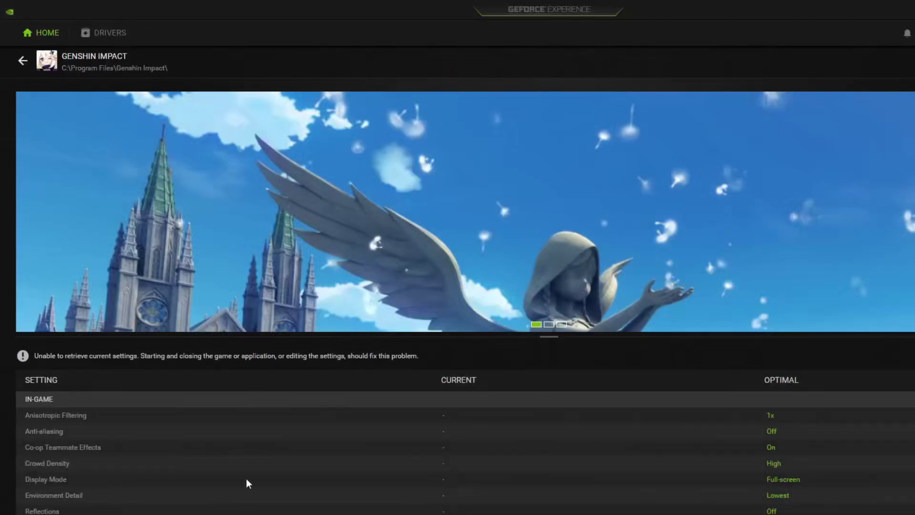
{"action": "left_click", "coordinate": [43, 37]}
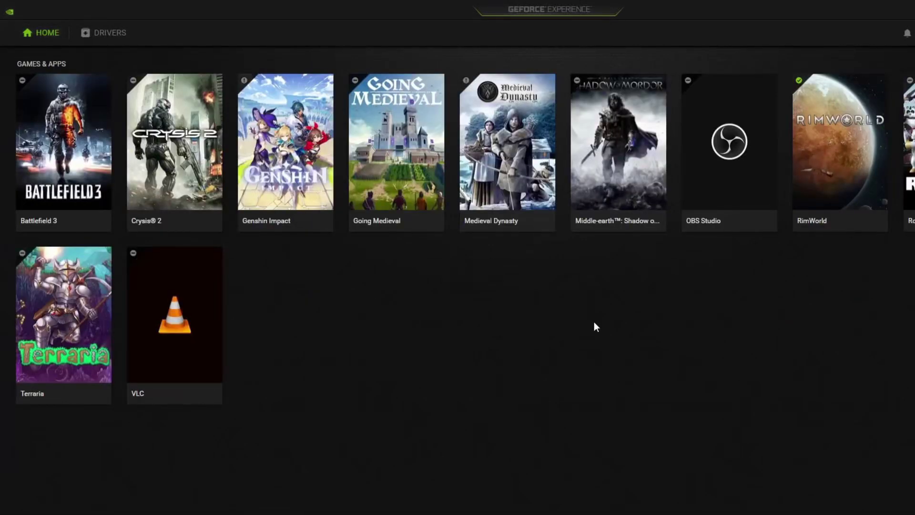
{"action": "left_click", "coordinate": [286, 158]}
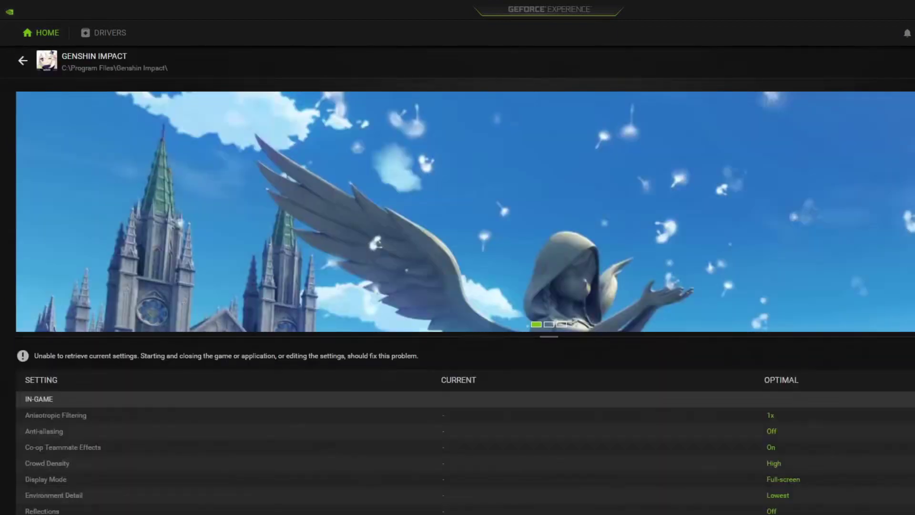
{"action": "left_click", "coordinate": [23, 60]}
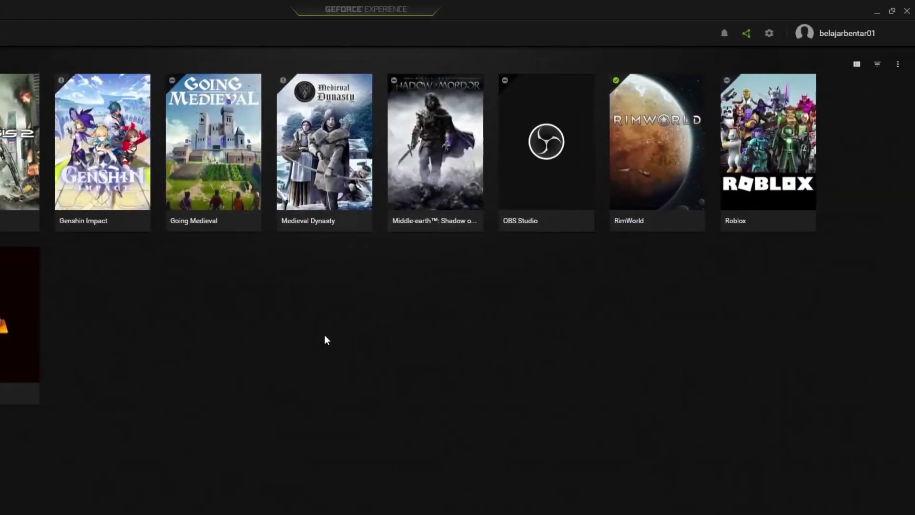
Scan for games and apps from the games overview, and scan again from the Games & Apps settings.
{"action": "left_click", "coordinate": [898, 64]}
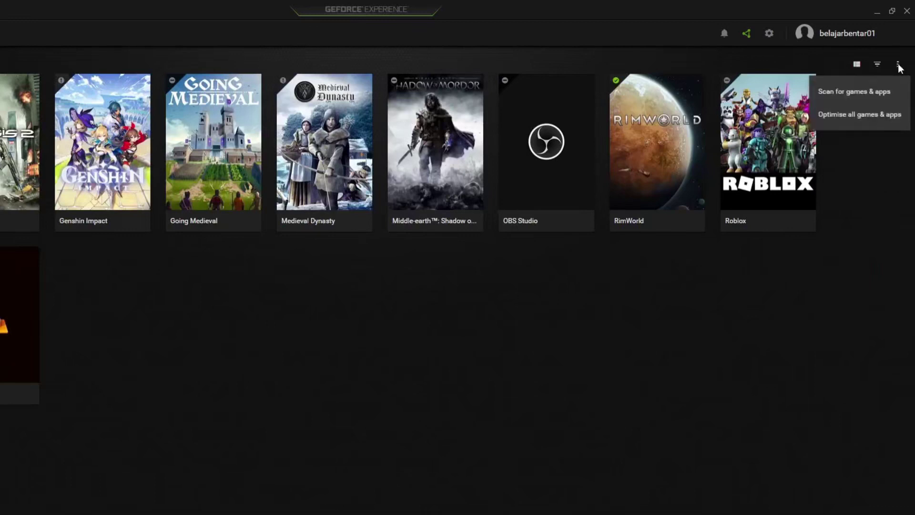
{"action": "left_click", "coordinate": [890, 95]}
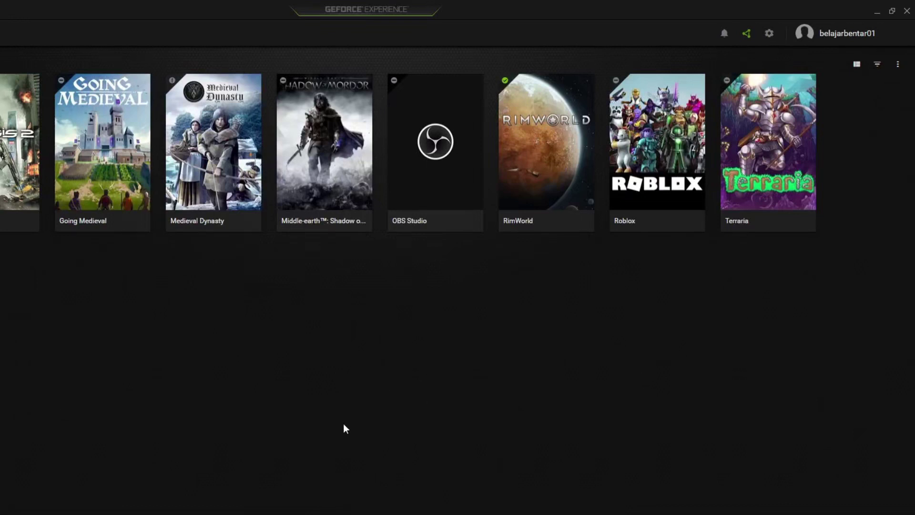
{"action": "left_click", "coordinate": [769, 33]}
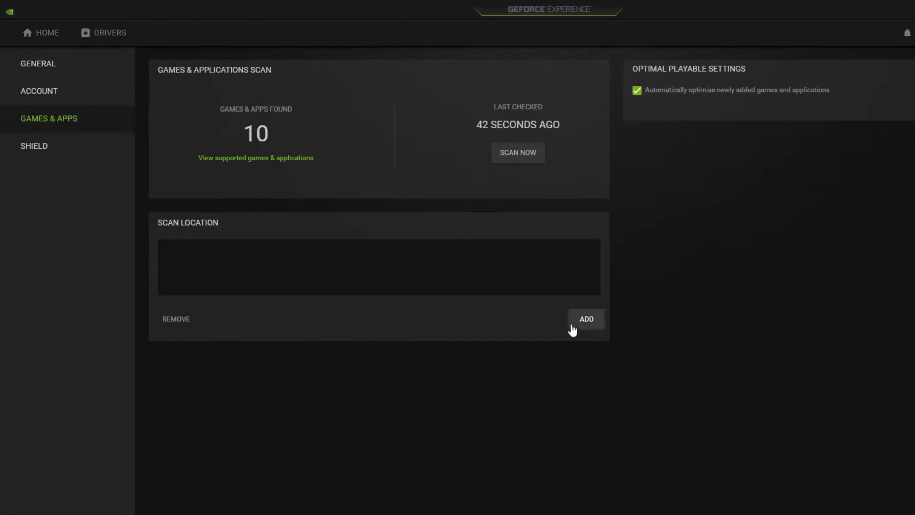
{"action": "left_click", "coordinate": [524, 156]}
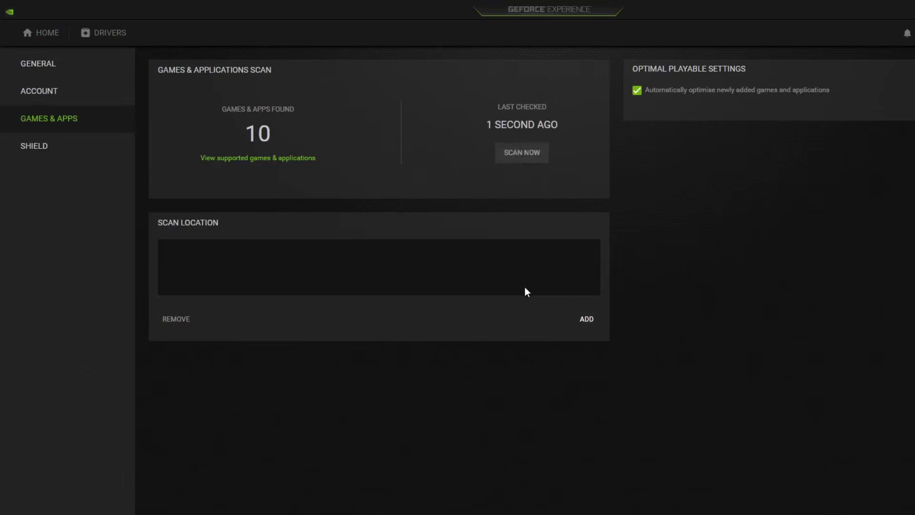
{"action": "left_click", "coordinate": [42, 33]}
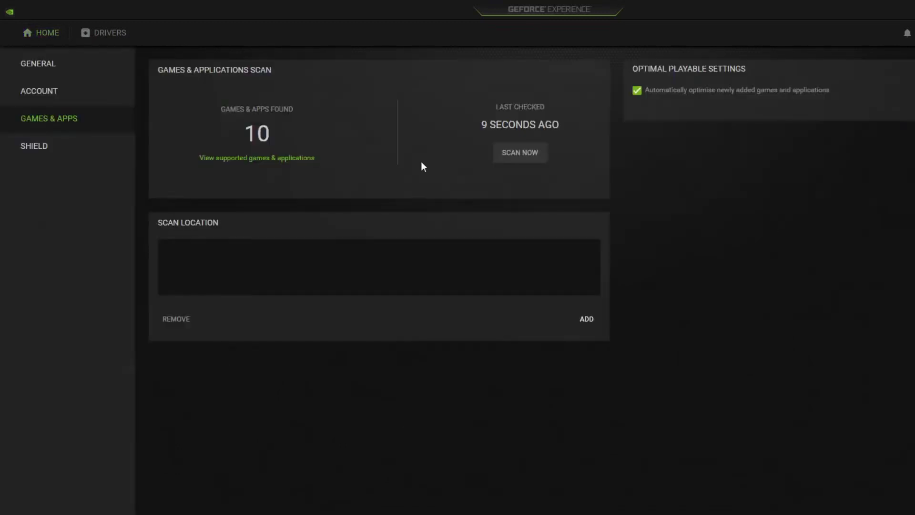
Add C:\Genshin Impact as a scan location and scan for games and applications.
{"action": "left_click", "coordinate": [587, 320]}
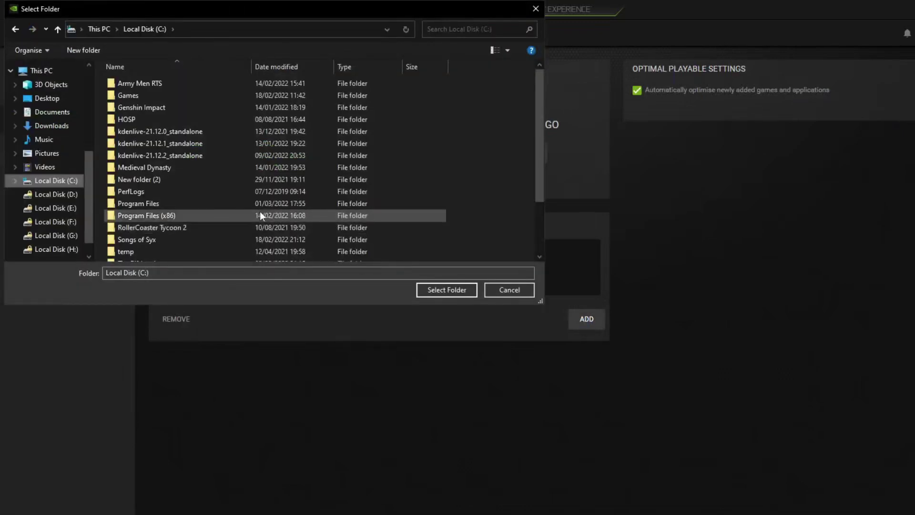
{"action": "left_click", "coordinate": [216, 108]}
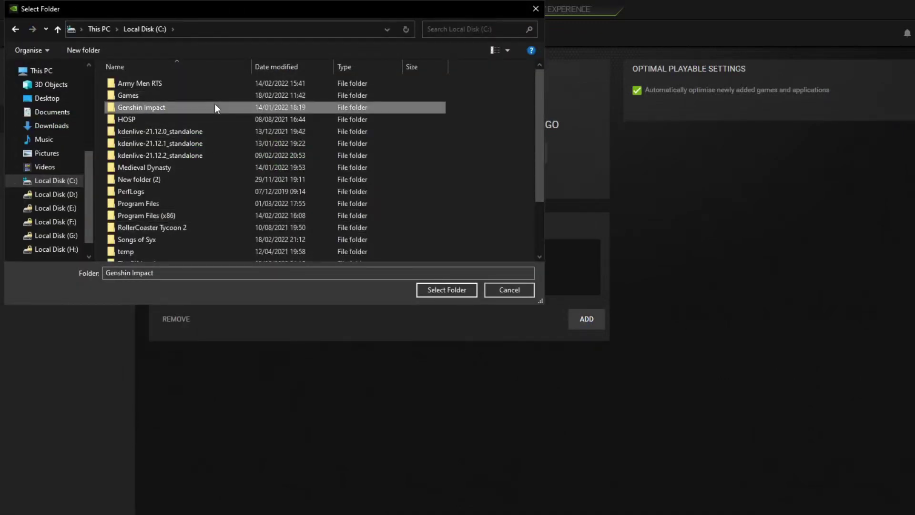
{"action": "left_click", "coordinate": [459, 292]}
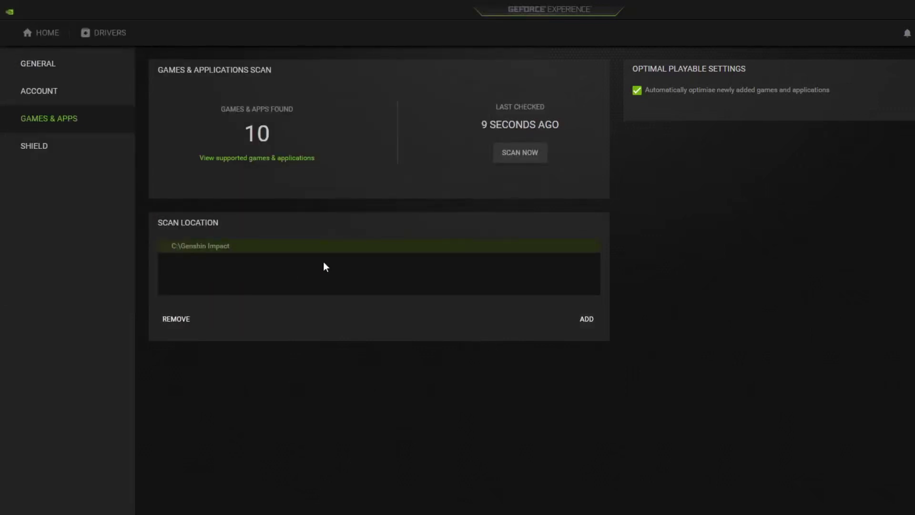
{"action": "left_click", "coordinate": [527, 162]}
Open Genshin Impact's details from the games overview and highlight its install path to check it.
{"action": "left_click", "coordinate": [49, 33]}
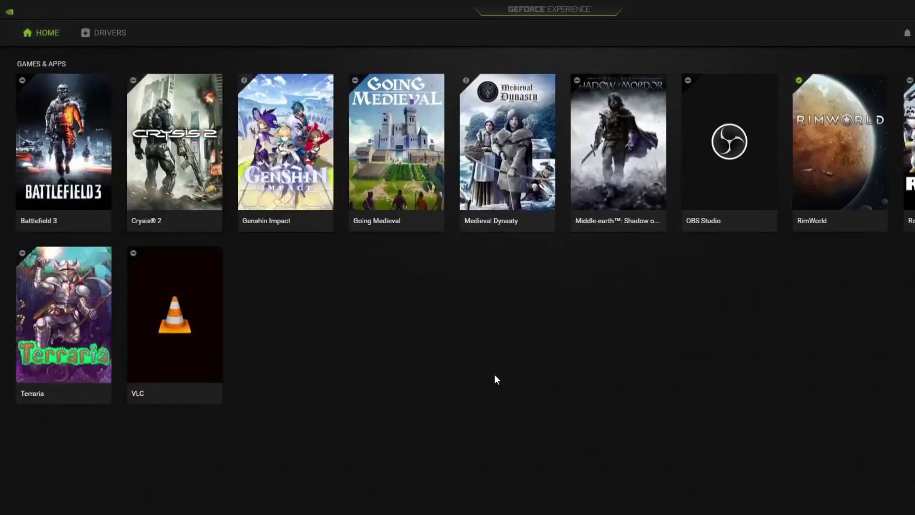
{"action": "mouse_move", "coordinate": [290, 157]}
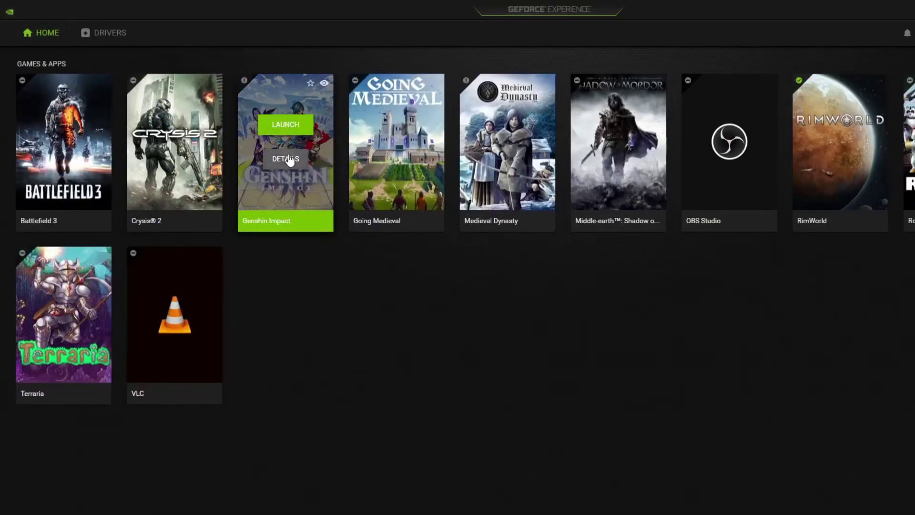
{"action": "left_click", "coordinate": [289, 158]}
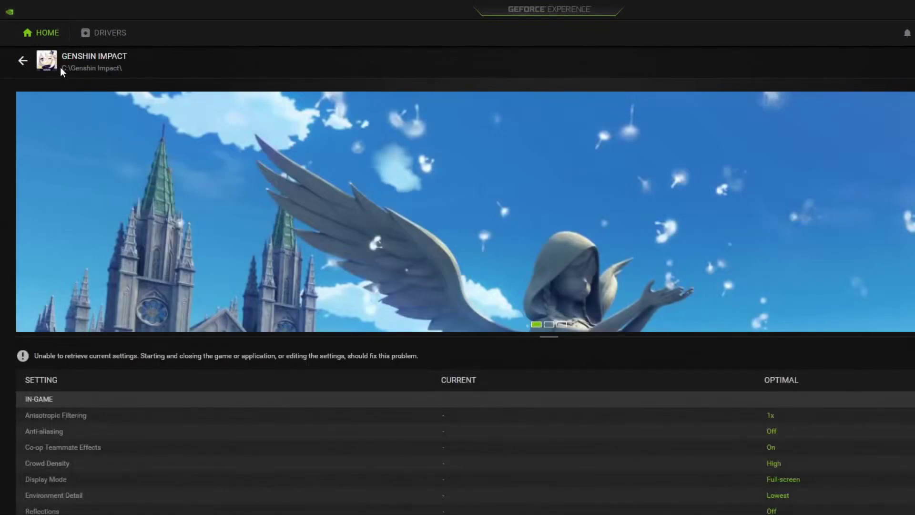
{"action": "left_click_drag", "start_coordinate": [66, 68], "coordinate": [234, 68]}
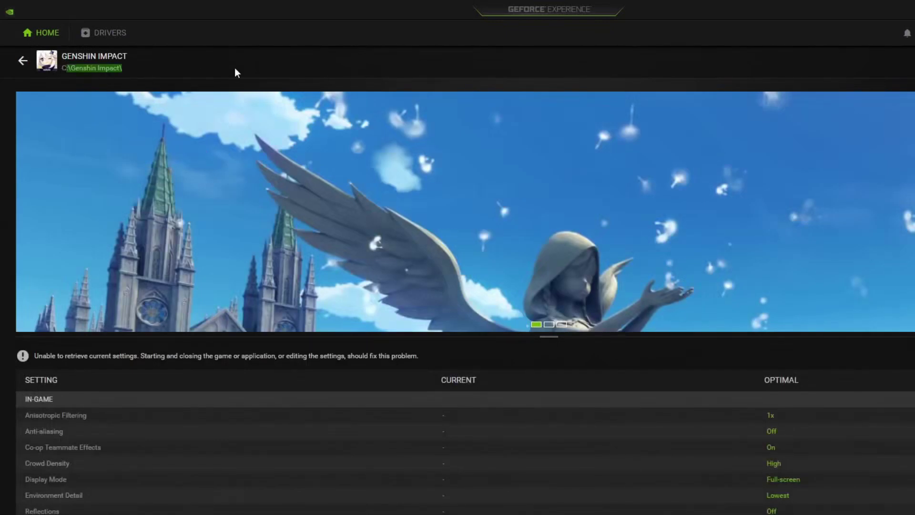